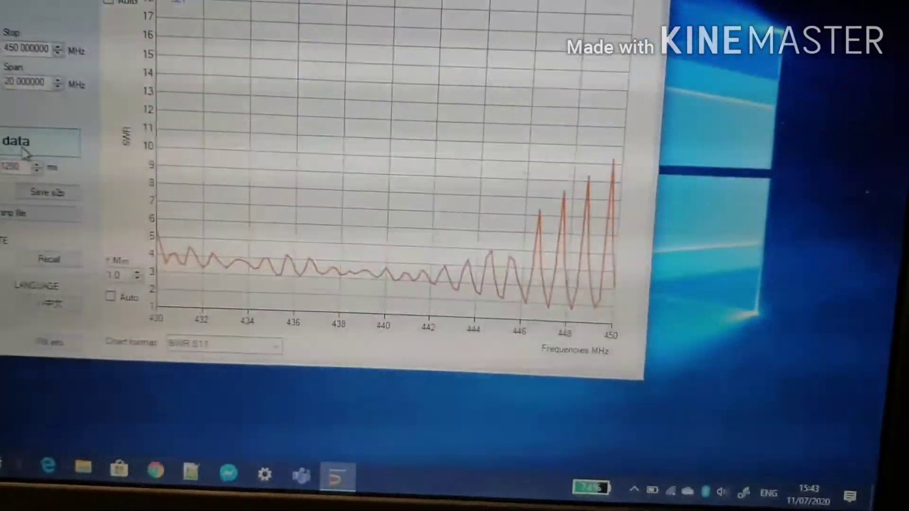
- Refresh the SWR S11 chart with the 445–447 MHz sweep, showing a flat trace near 4
{"action": "left_click", "coordinate": [14, 164]}
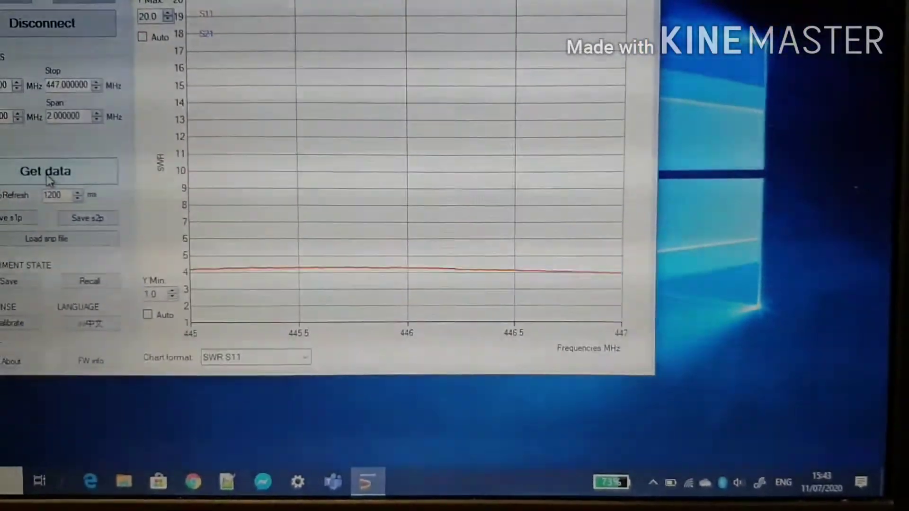